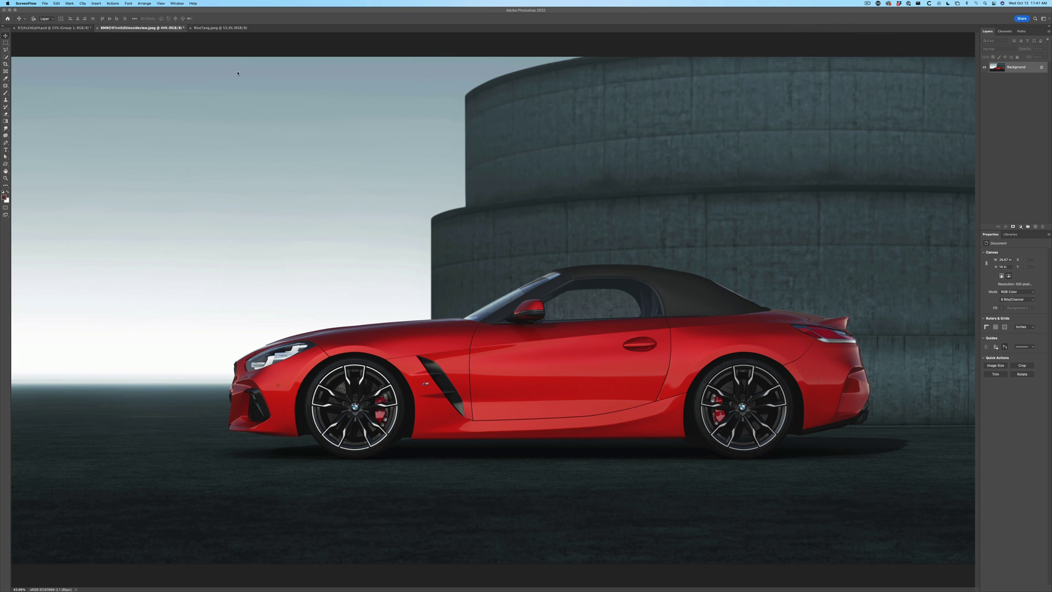
Marquee-select a rectangular patch of the blue tang's body in BlueTang.jpeg, then return to the BMW photo
left_click(217, 32)
left_click(219, 28)
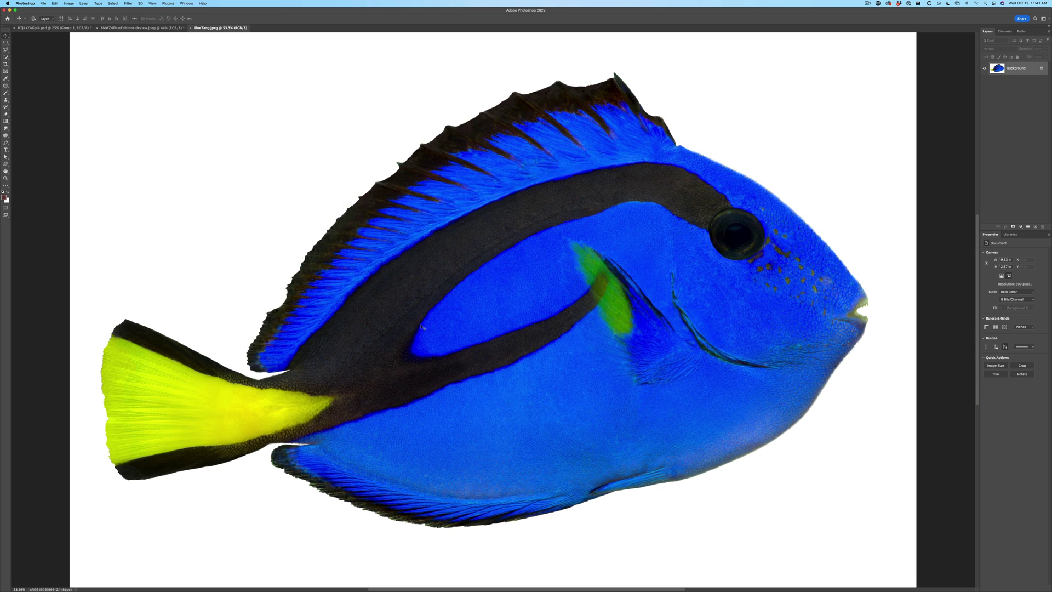
left_click(5, 43)
left_click_drag(482, 271, 532, 313)
left_click(141, 27)
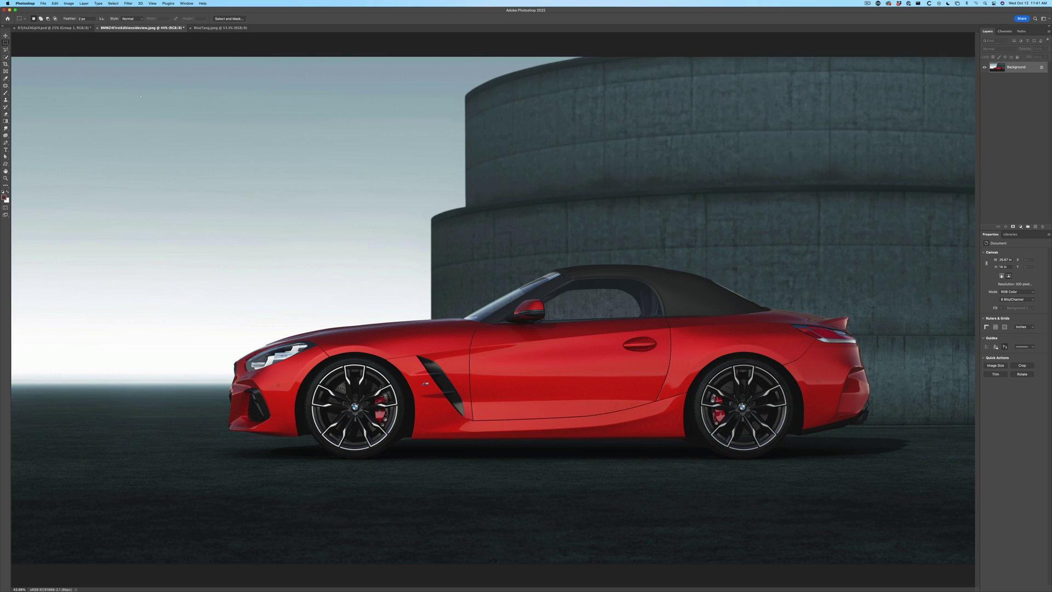
Start a Color Range selection by sampling the car's red paint
left_click(131, 4)
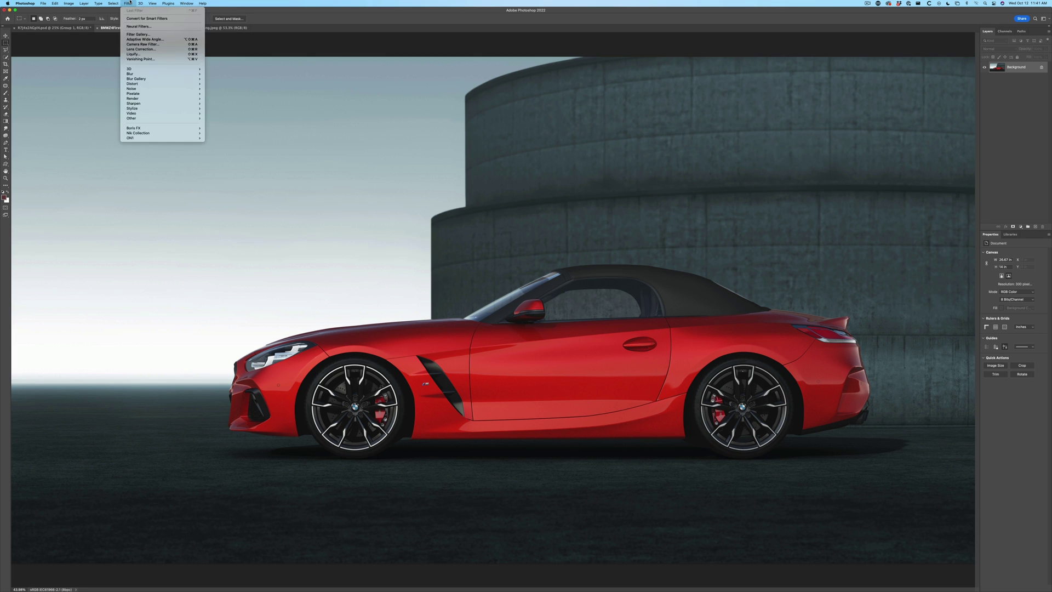
mouse_move(113, 3)
left_click(132, 56)
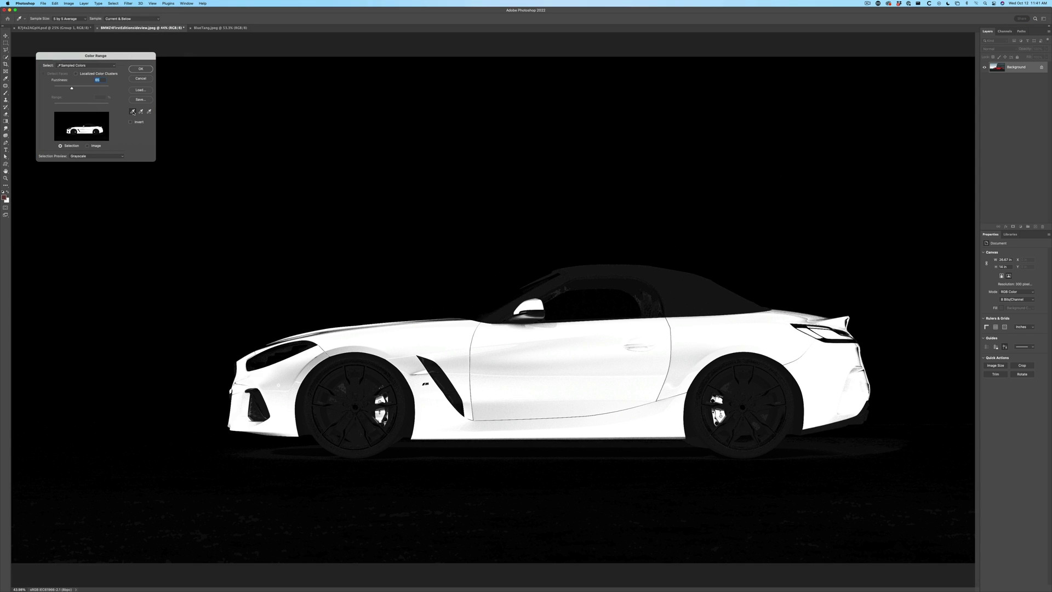
left_click(448, 335)
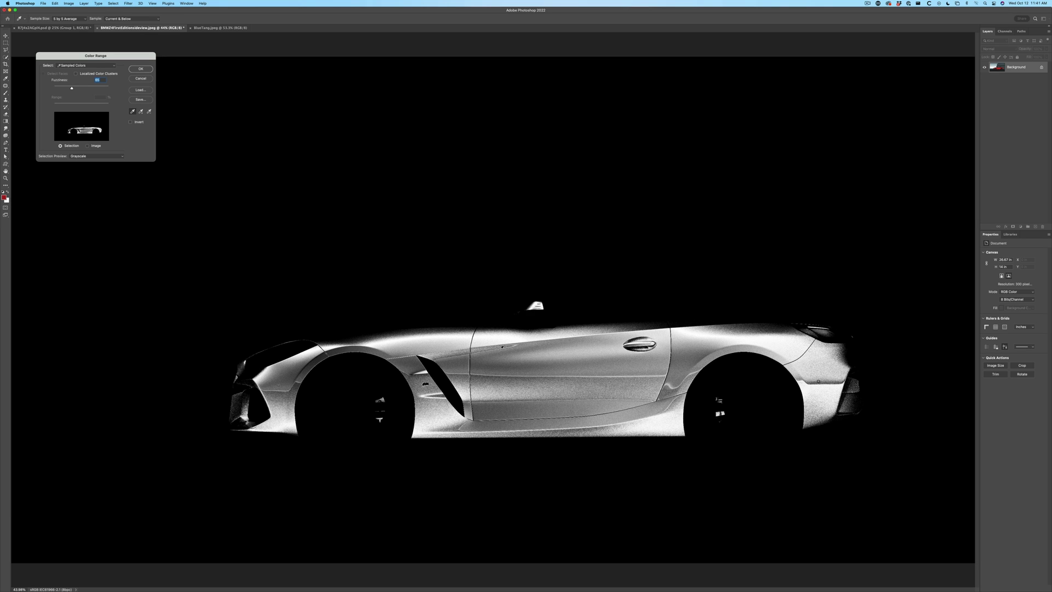
left_click(141, 112)
Add the hood, front, rear and other red tones, set Fuzziness to 24, and accept
left_click(389, 332)
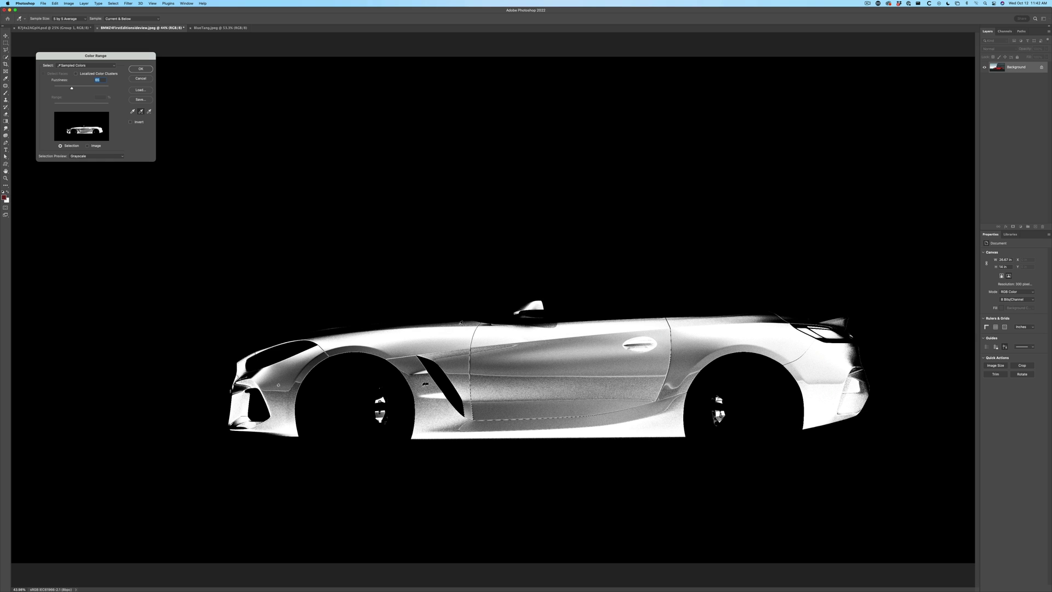
left_click(470, 323)
left_click(353, 329)
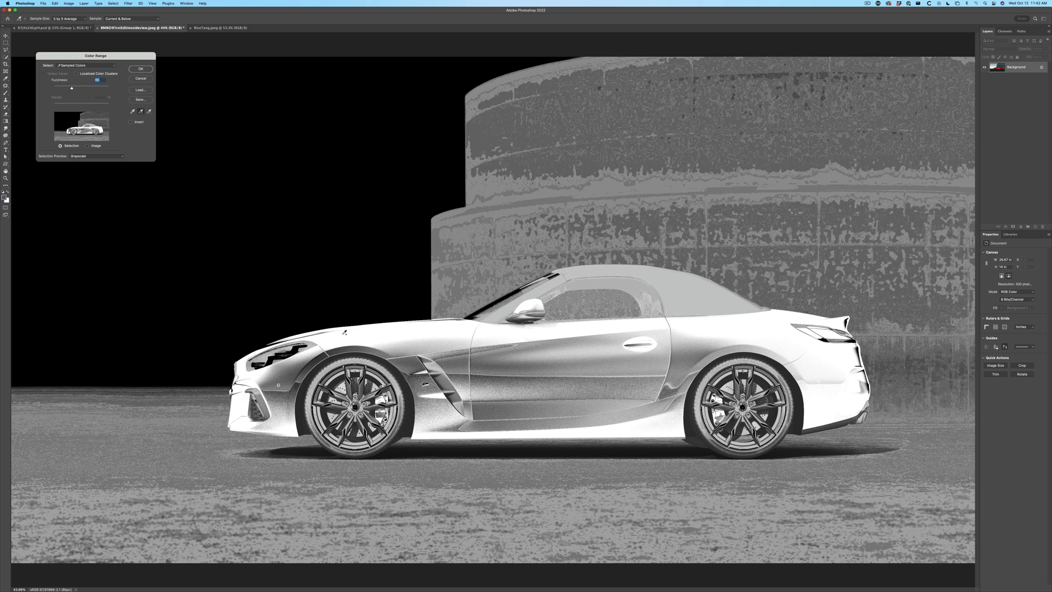
left_click(652, 379)
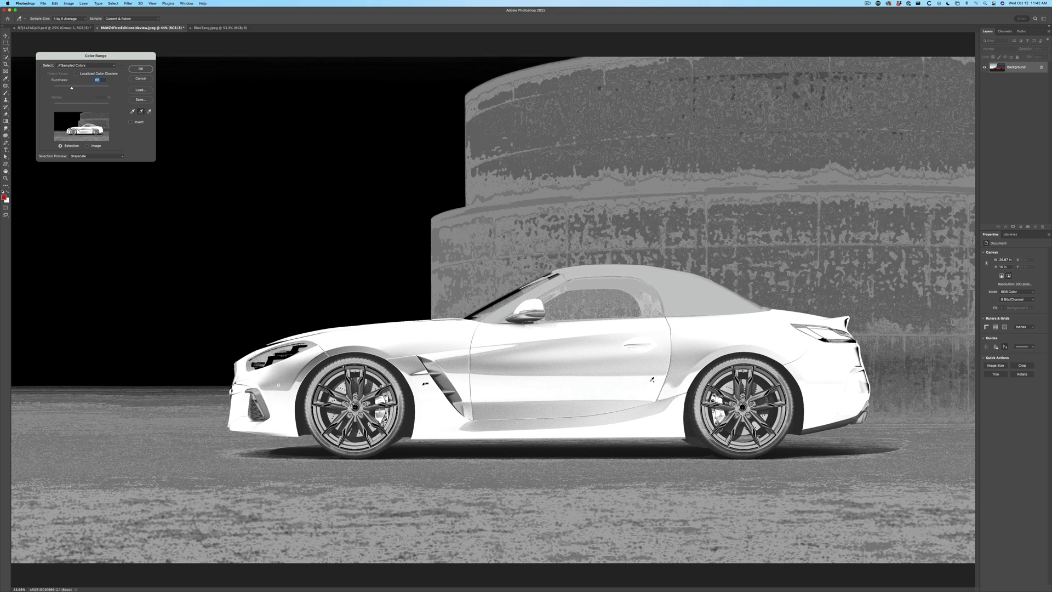
left_click(804, 346)
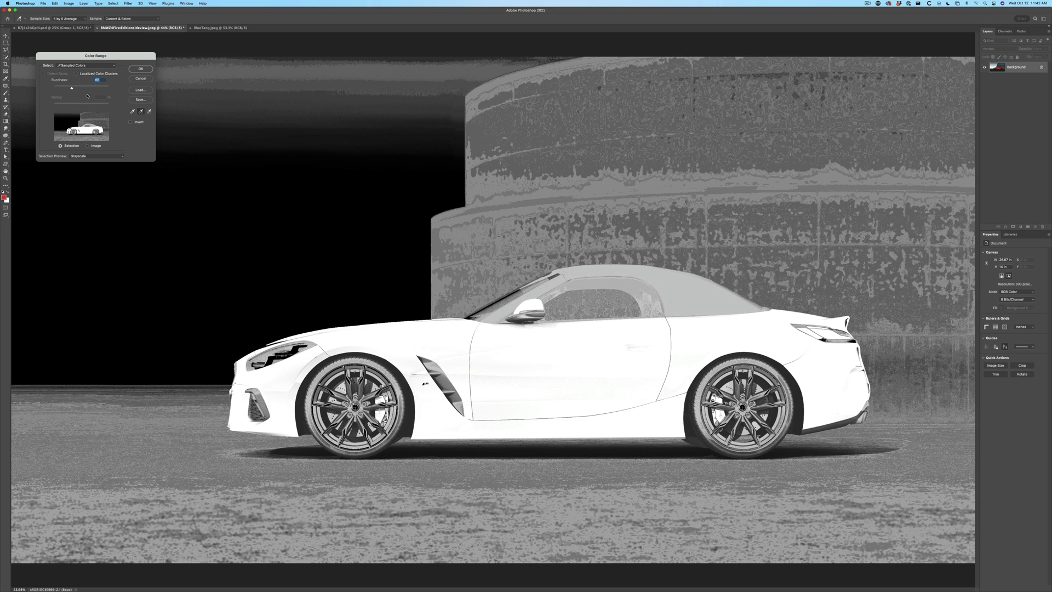
left_click_drag(71, 88, 62, 89)
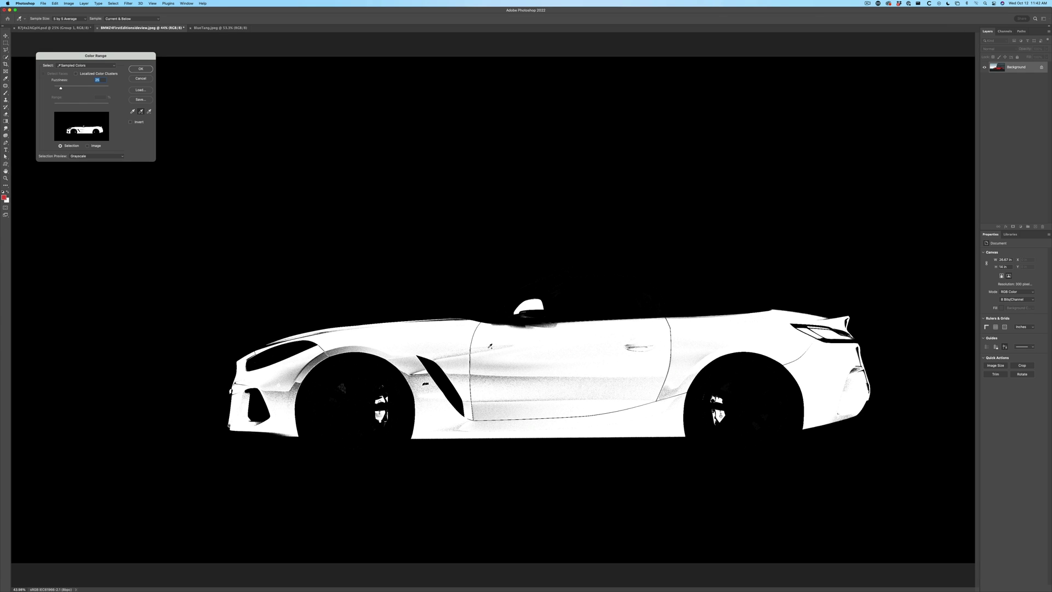
left_click(536, 405)
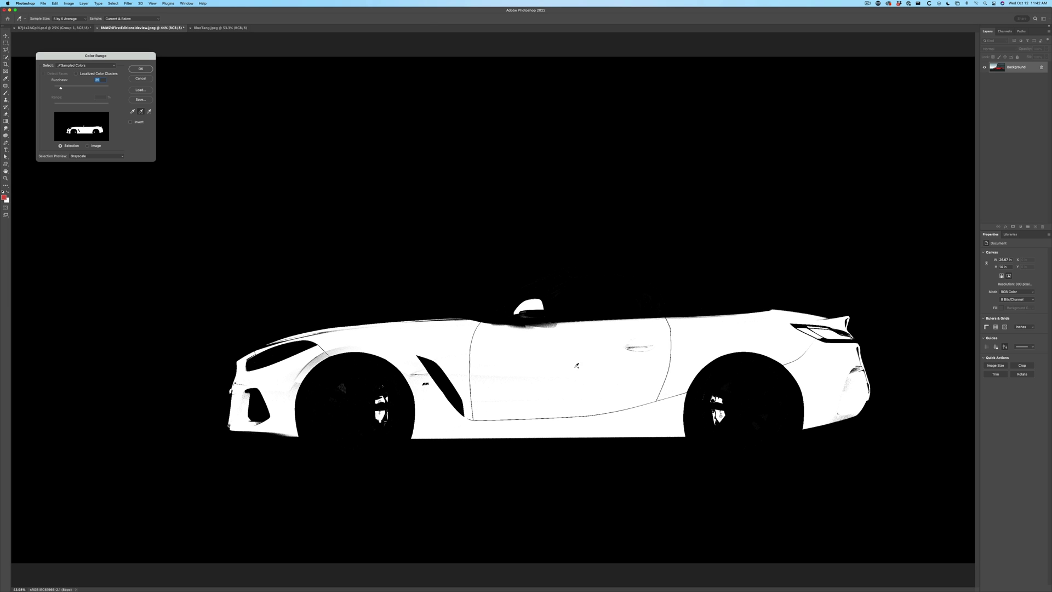
left_click(141, 69)
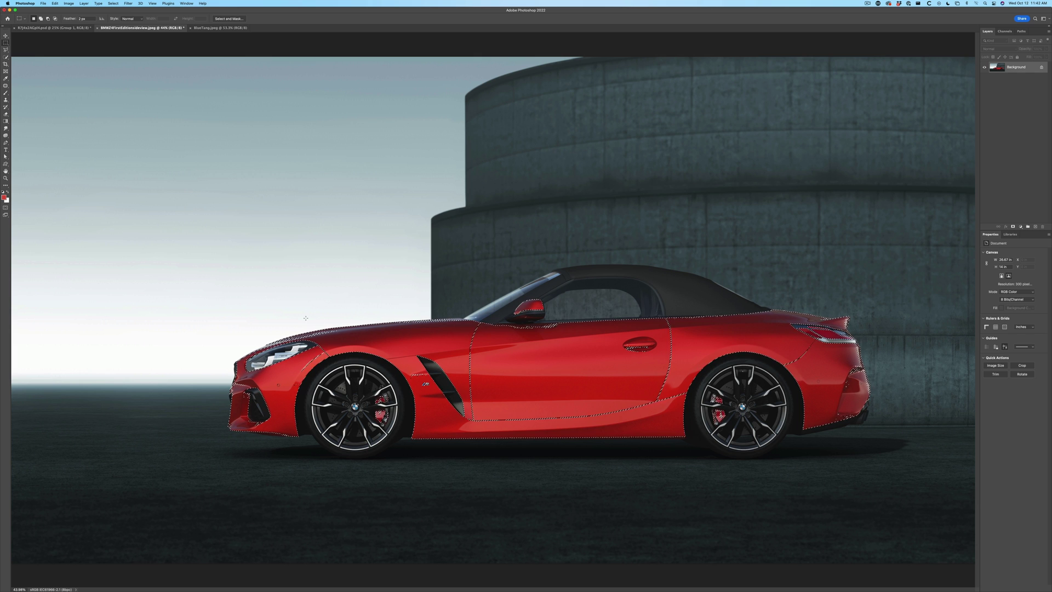
Refine the selection with Quick Selection, adding the door area and Alt-subtracting stray areas
left_click(6, 56)
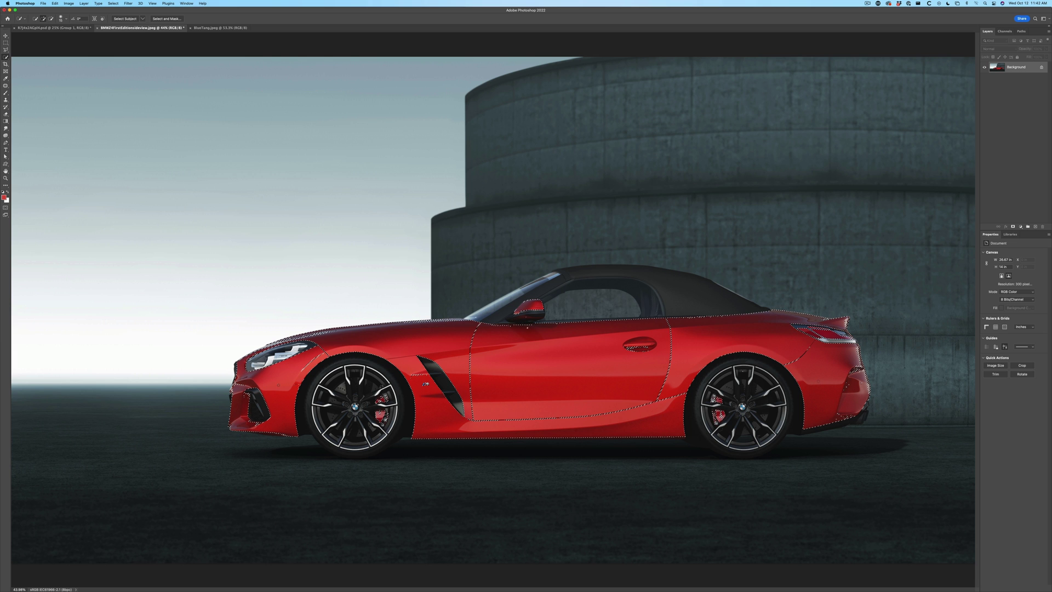
left_click(564, 350)
key("alt")
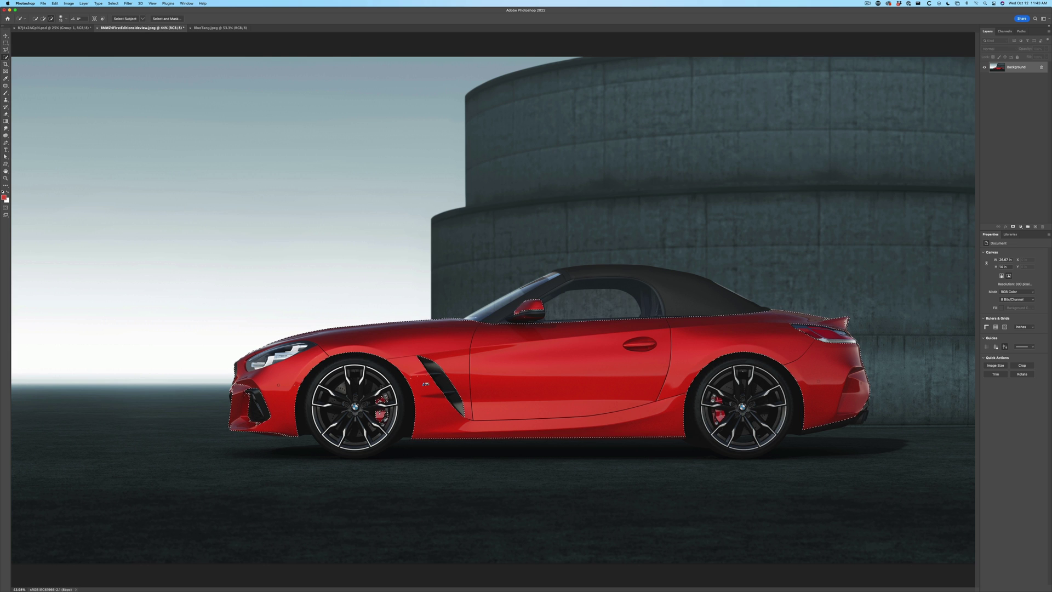
key("alt")
Copy the selected body to Layer 1 with Cmd+J and toggle Background and Layer 1 visibility to check it
key("super+j")
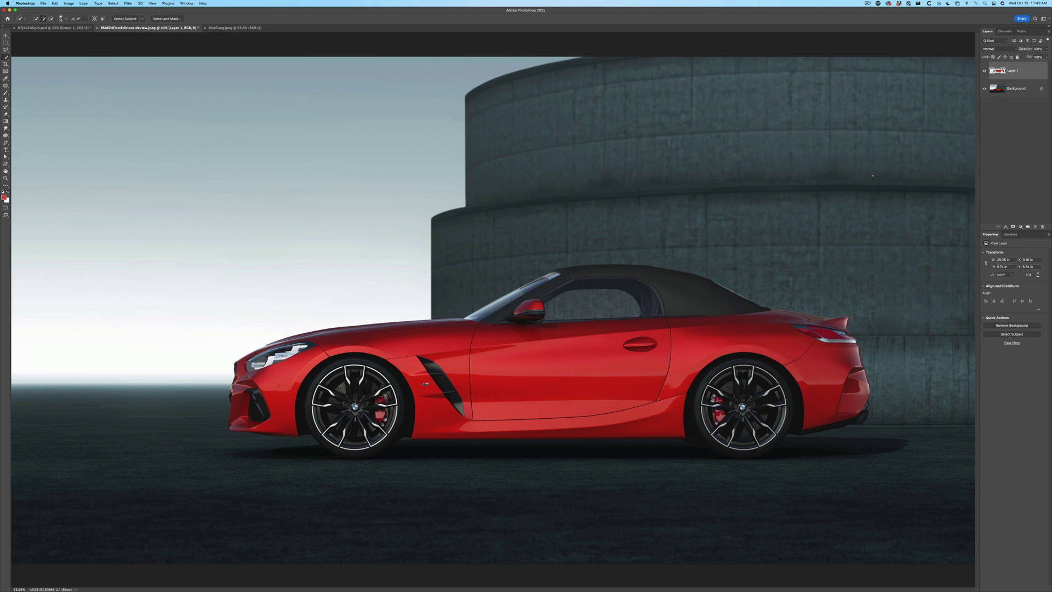
left_click(984, 88)
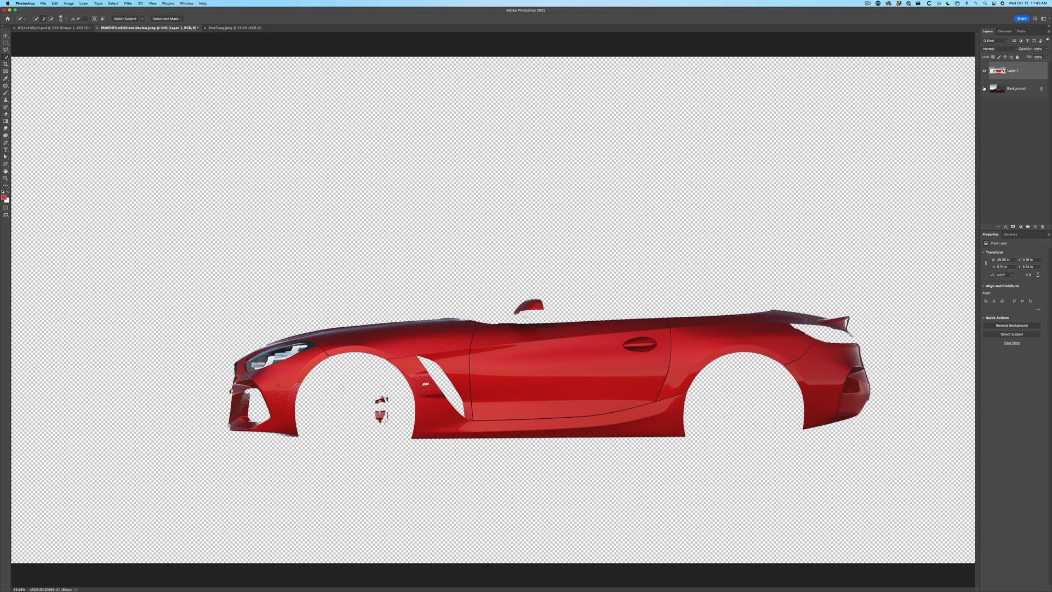
left_click(984, 88)
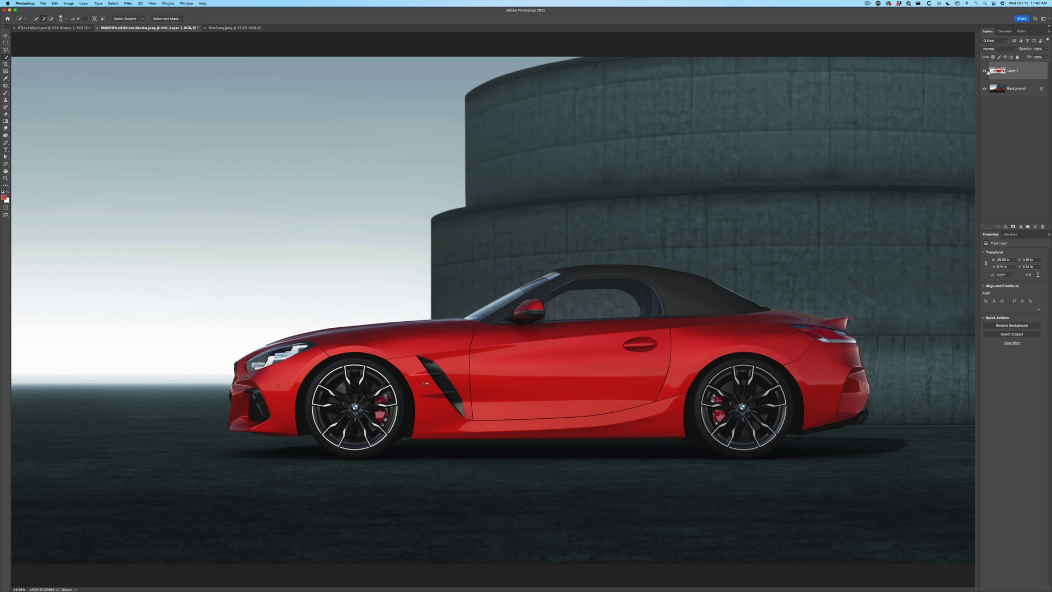
left_click(986, 70)
left_click(984, 71)
Apply Image > Adjustments > Match Color to Layer 1 with BlueTang.jpeg as the source
left_click(72, 3)
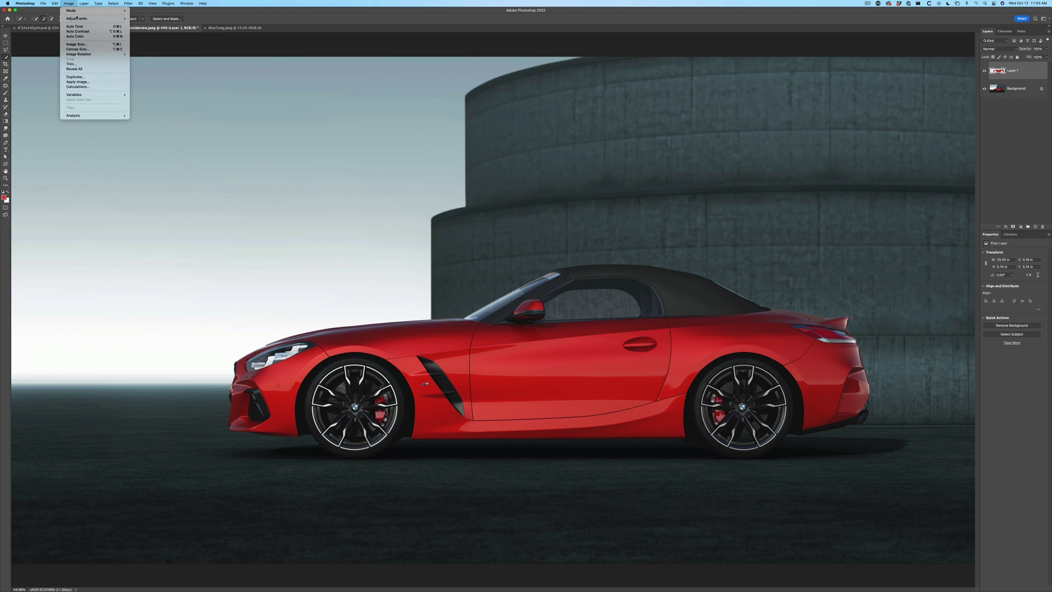
mouse_move(77, 18)
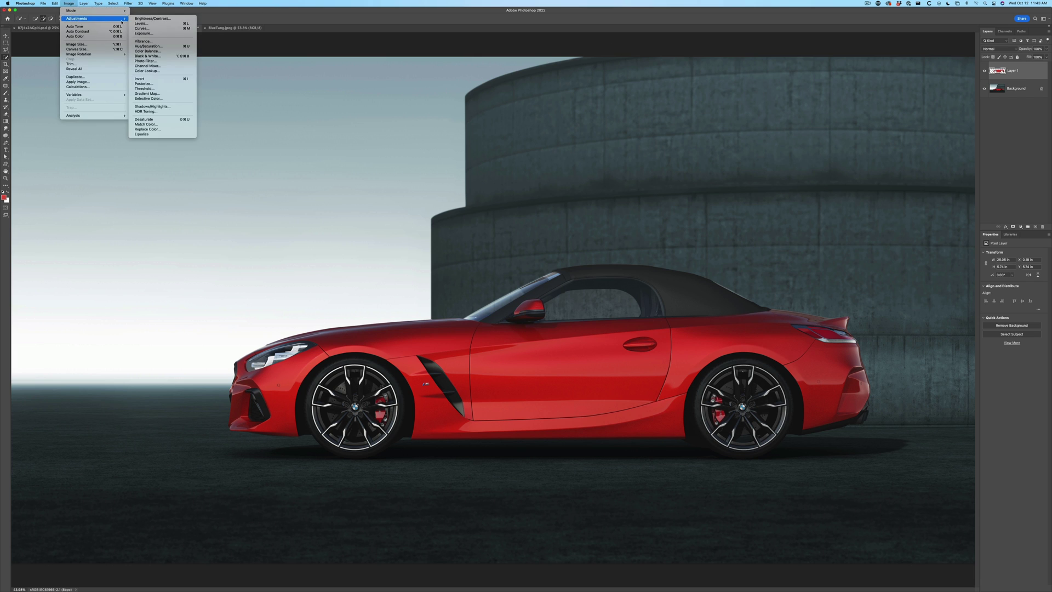
left_click(176, 124)
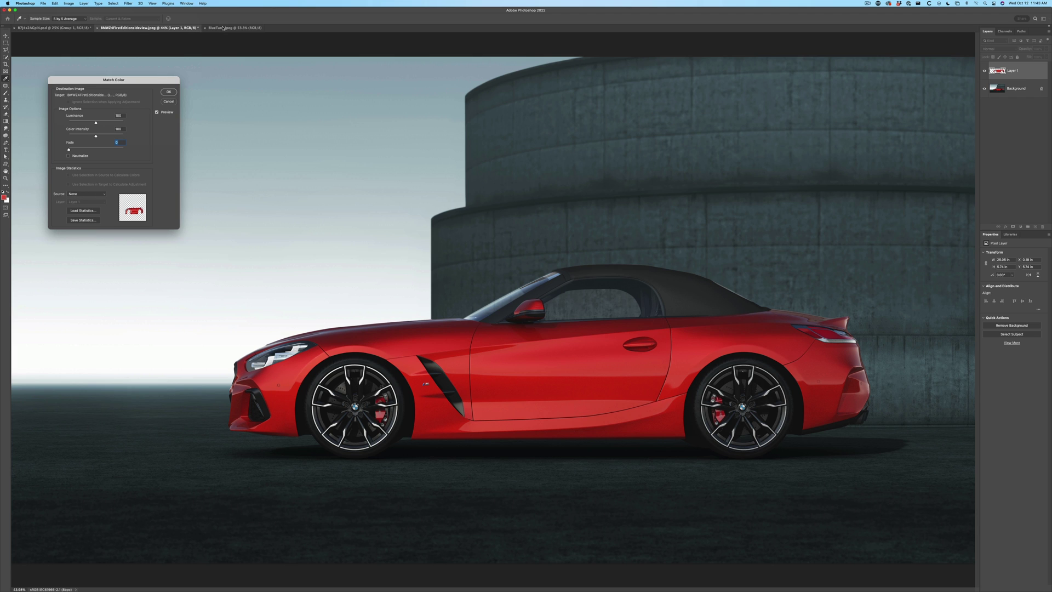
left_click(87, 193)
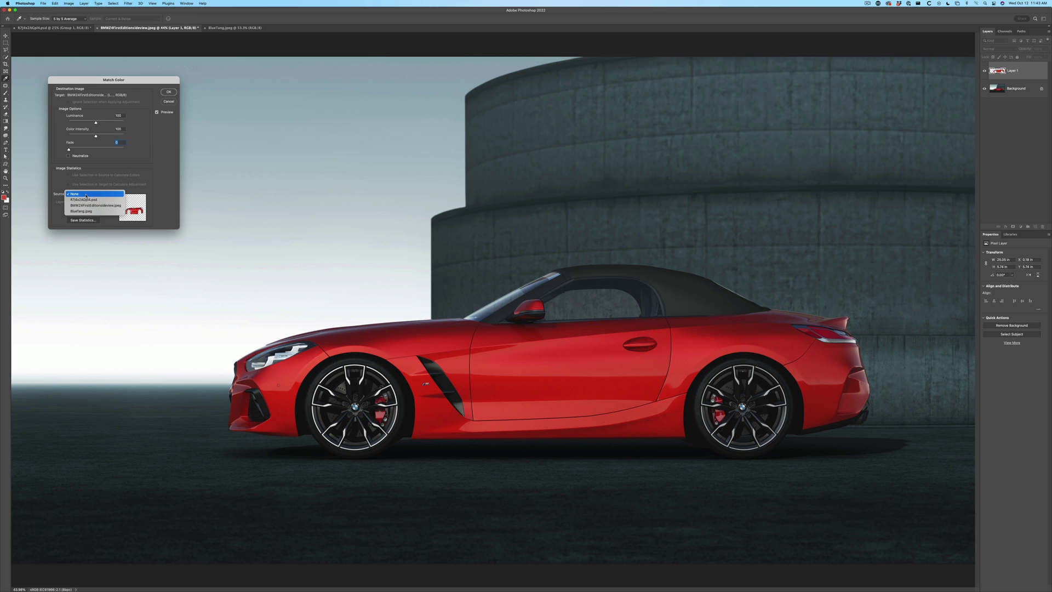
left_click(91, 211)
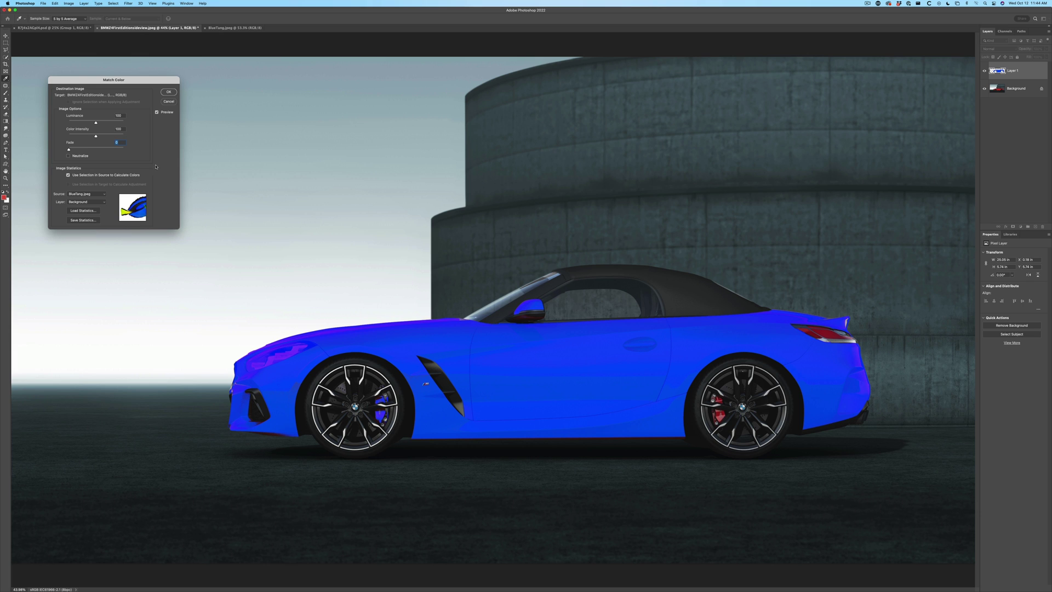
left_click(168, 92)
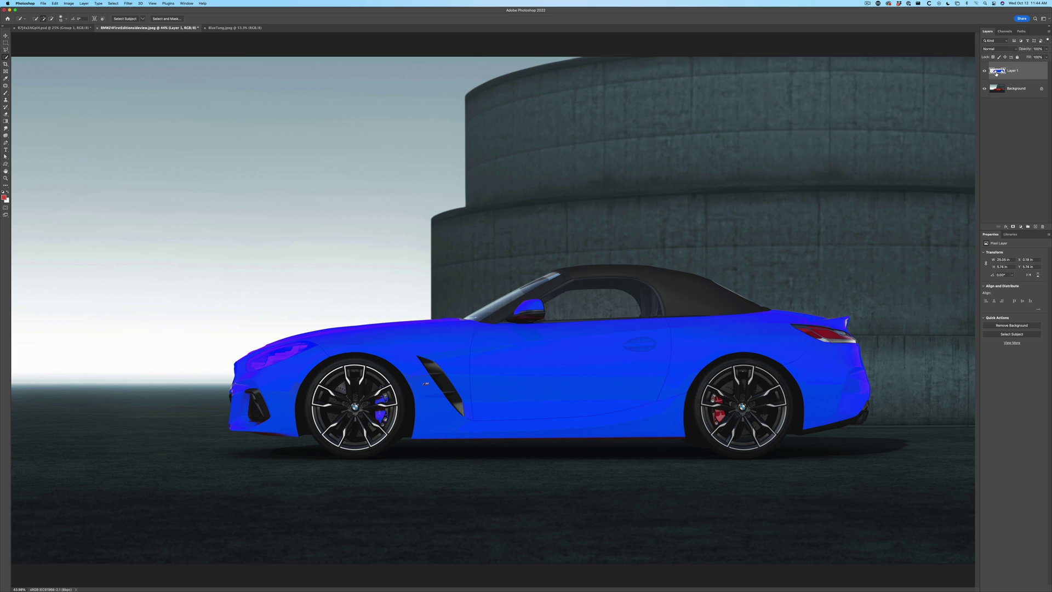
Set Layer 1's blend mode to Hue
left_click(1004, 50)
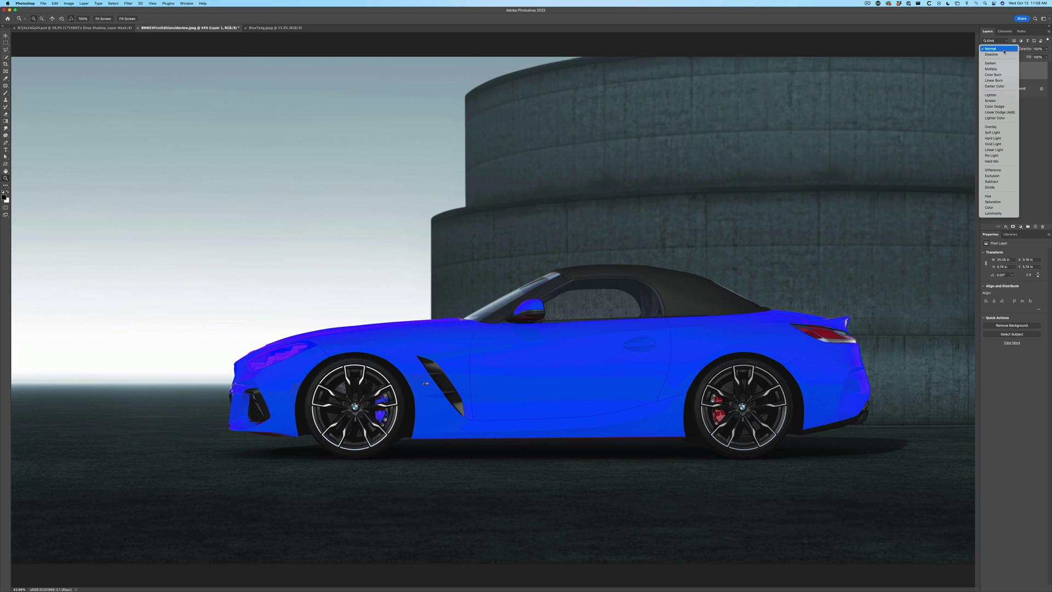
left_click(995, 196)
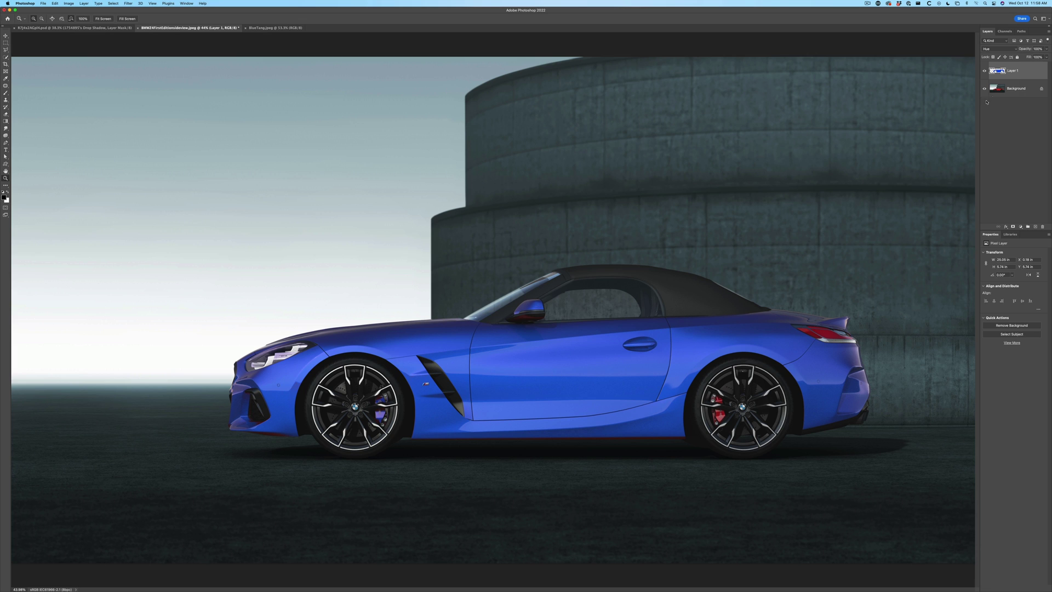
Add a white layer mask to Layer 1
left_click(1013, 226)
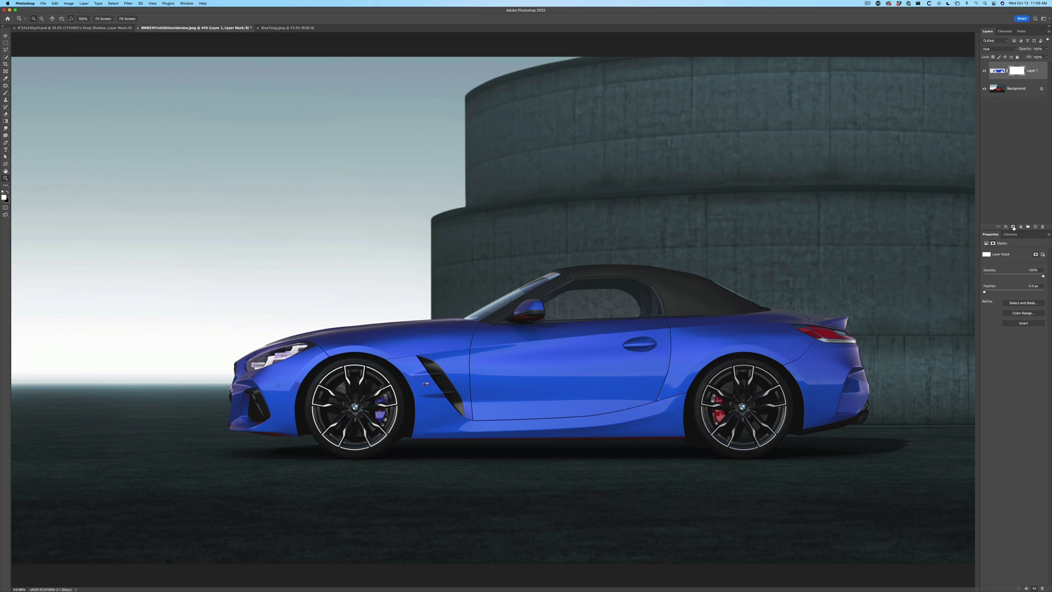